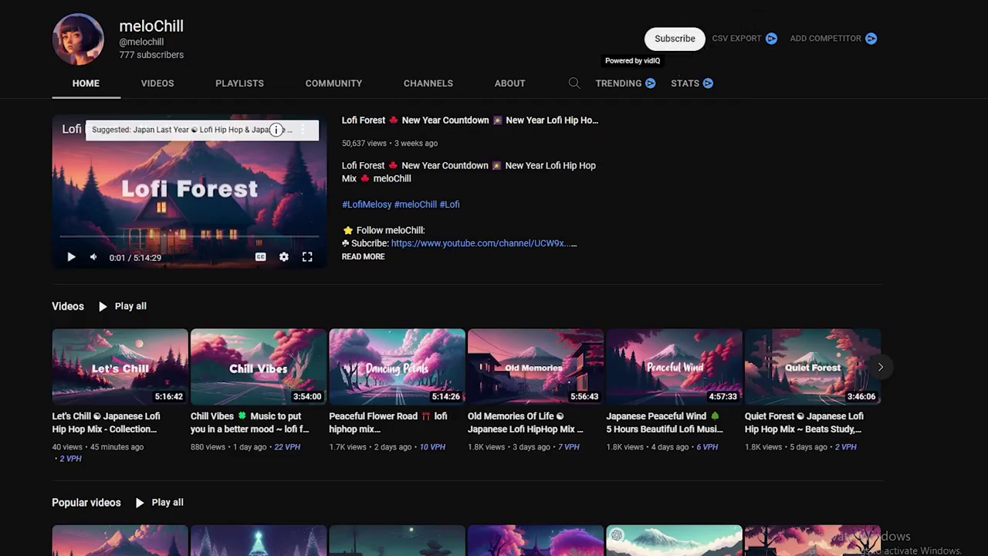
- Highlight the meloChill channel name and browse its uploaded videos
{"action": "left_click_drag", "start_coordinate": [184, 26], "coordinate": [119, 27]}
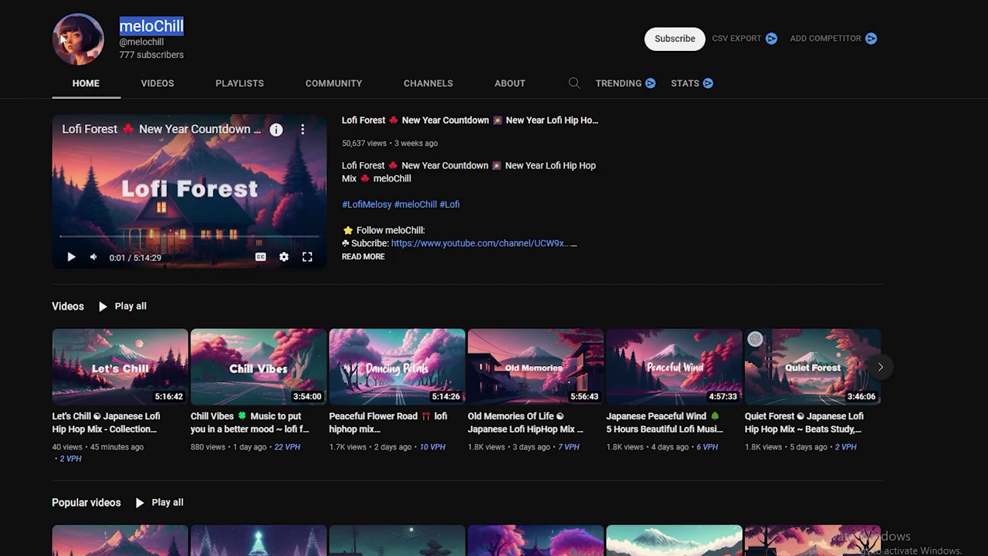
{"action": "left_click", "coordinate": [157, 83]}
{"action": "scroll", "coordinate": [504, 261], "scroll_direction": "down", "scroll_amount": 10}
{"action": "scroll", "coordinate": [503, 265], "scroll_direction": "down", "scroll_amount": 1}
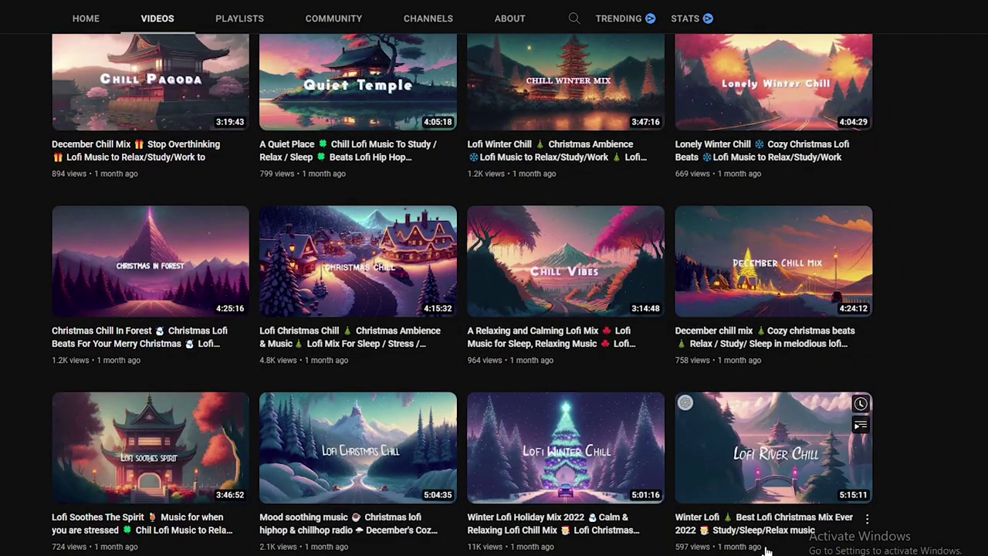
{"action": "scroll", "coordinate": [687, 464], "scroll_direction": "up", "scroll_amount": 8}
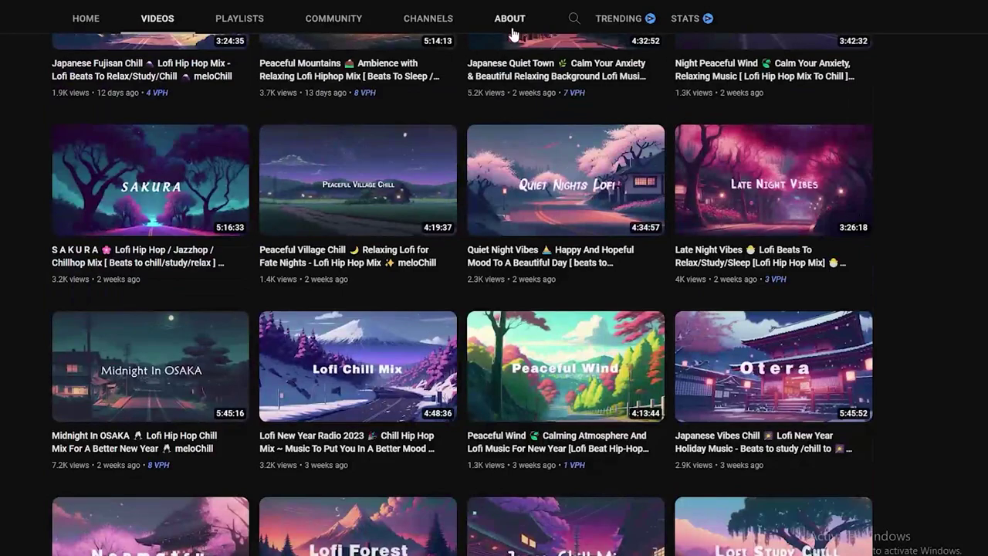
- Check the channel's description and stats page, then return to its home page
{"action": "left_click", "coordinate": [509, 17]}
{"action": "key", "text": "ctrl+a"}
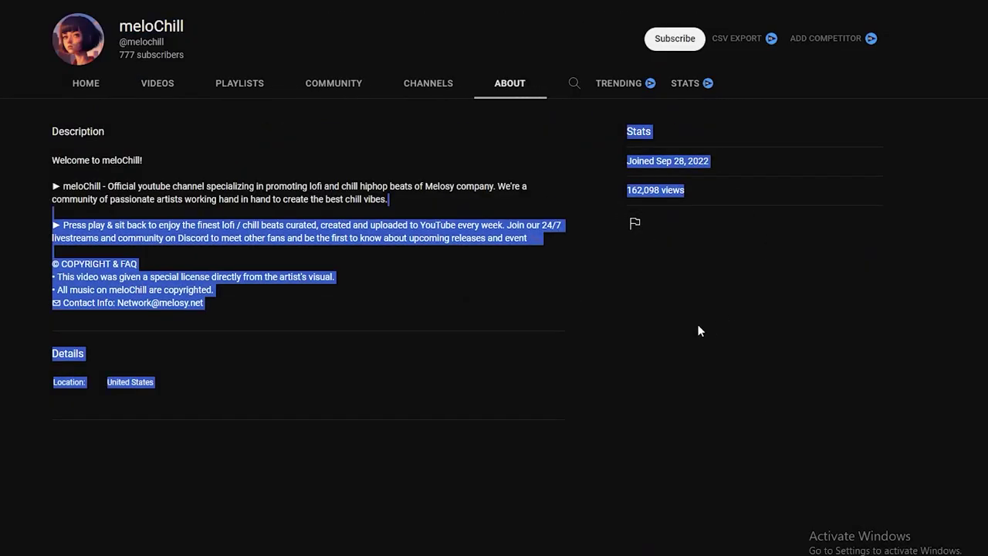
{"action": "left_click", "coordinate": [638, 244]}
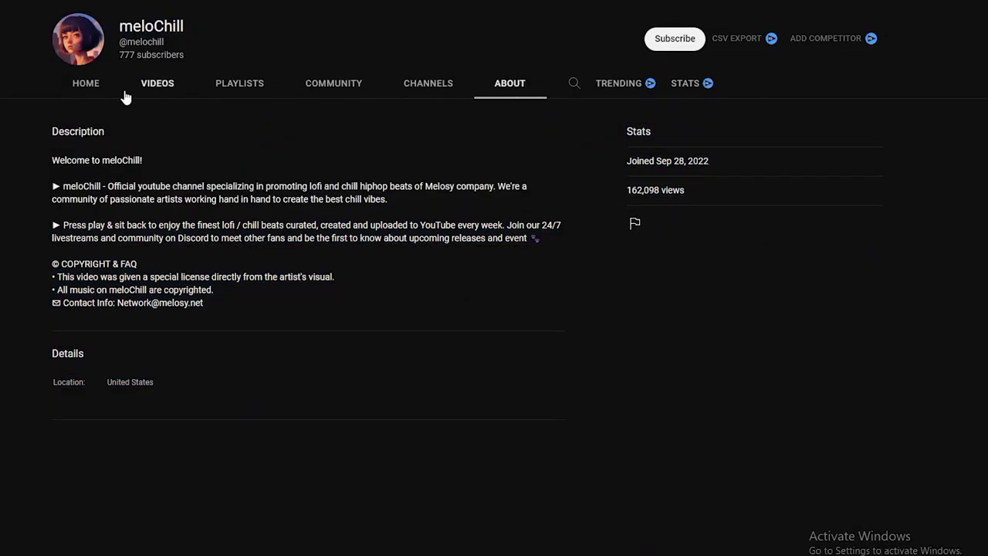
{"action": "left_click", "coordinate": [85, 83]}
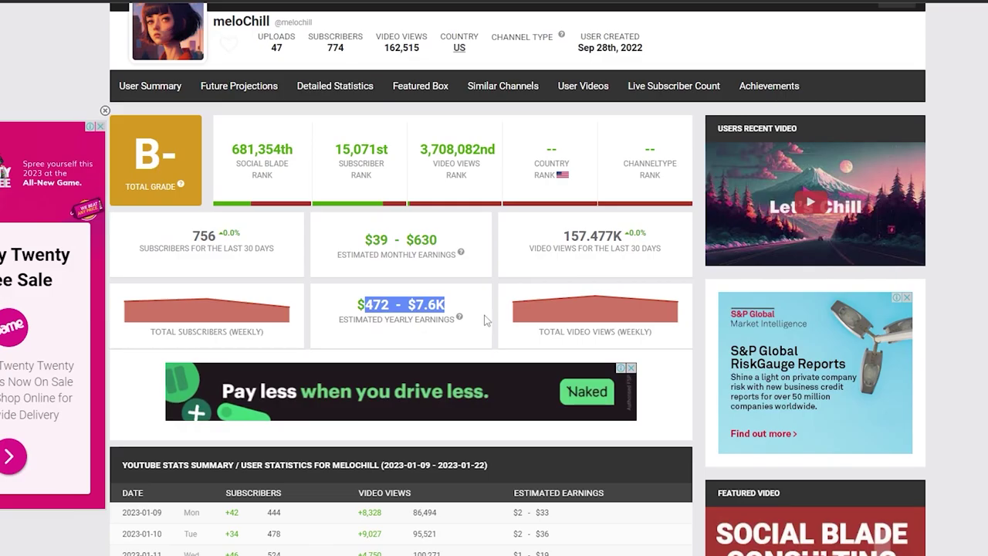
- Scroll to the daily stats table and select the +4,678, +6,860 and +9,027 view gains
{"action": "scroll", "coordinate": [486, 322], "scroll_direction": "down", "scroll_amount": 5}
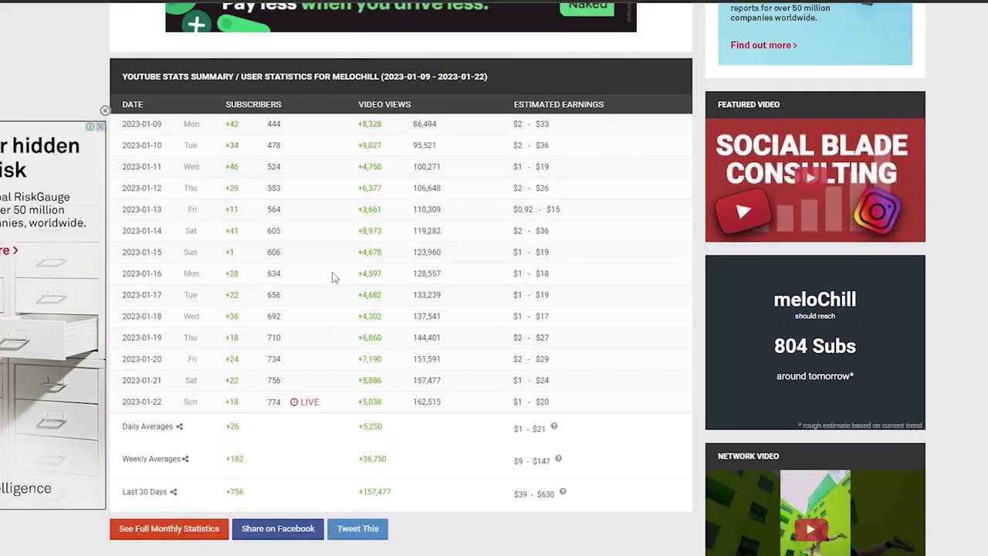
{"action": "double_click", "coordinate": [383, 253]}
{"action": "double_click", "coordinate": [382, 335]}
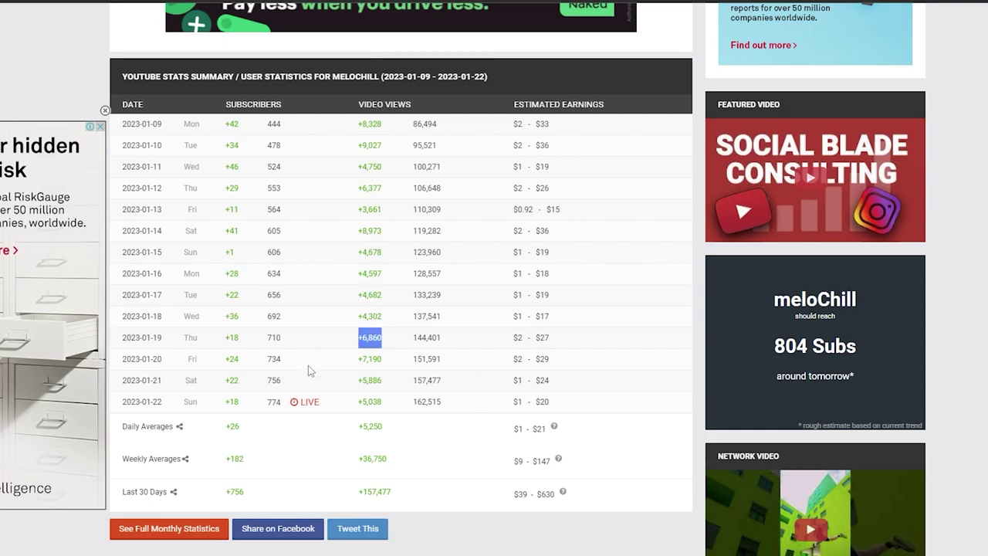
{"action": "double_click", "coordinate": [381, 145]}
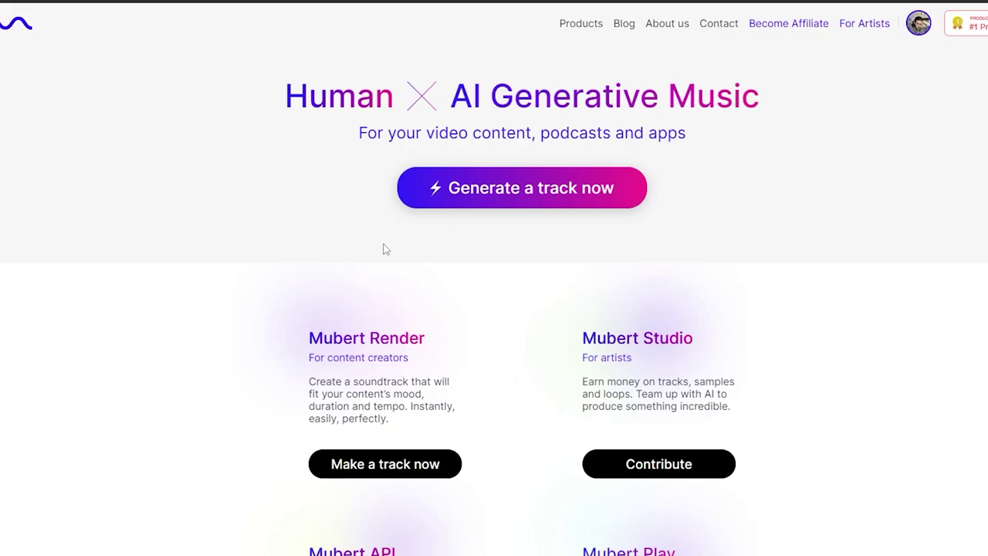
- Highlight 'Generative Music' in the Mubert heading and scroll through the product cards
{"action": "left_click_drag", "start_coordinate": [494, 93], "coordinate": [758, 88]}
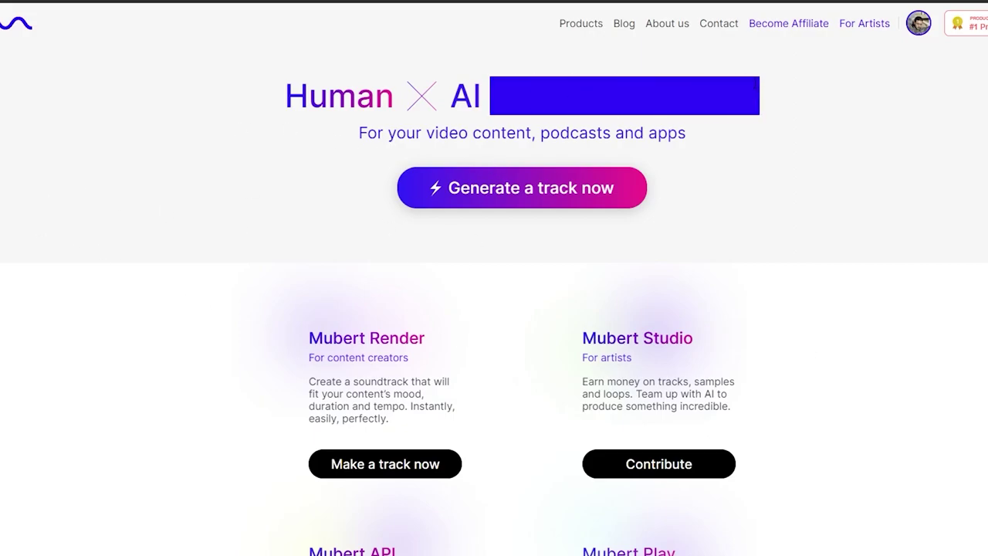
{"action": "left_click", "coordinate": [820, 218]}
{"action": "scroll", "coordinate": [353, 337], "scroll_direction": "down", "scroll_amount": 6}
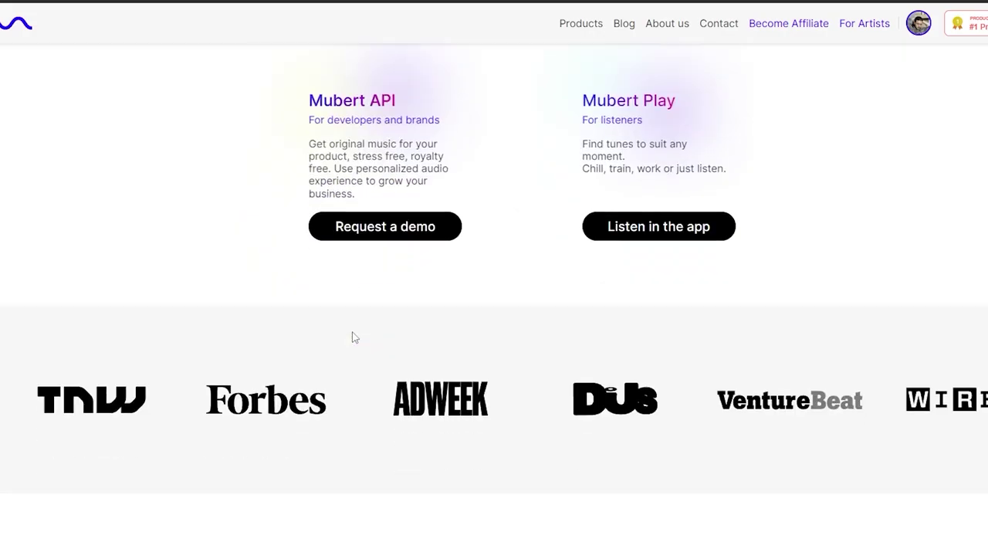
{"action": "scroll", "coordinate": [354, 338], "scroll_direction": "down", "scroll_amount": 3}
{"action": "scroll", "coordinate": [352, 336], "scroll_direction": "up", "scroll_amount": 8}
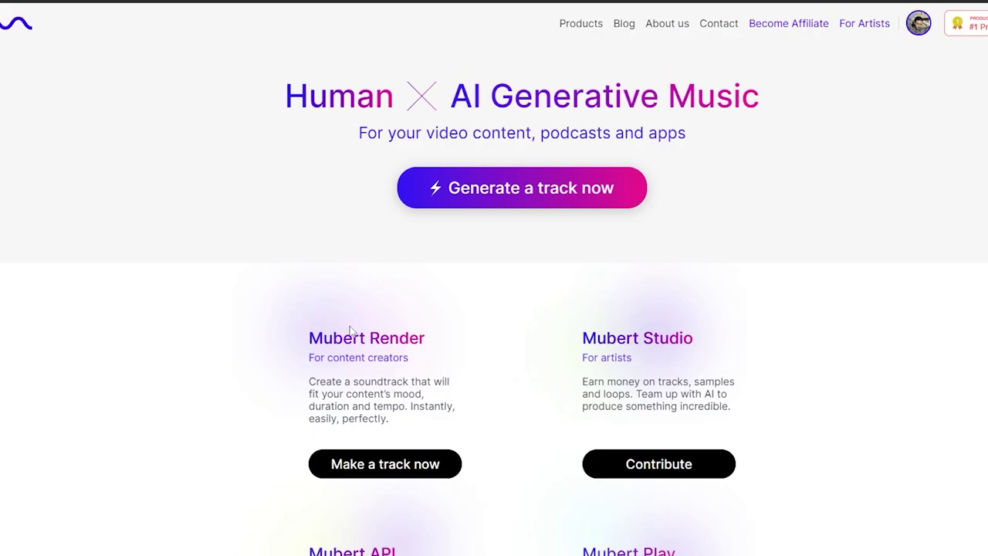
- Open the Generate a track page and expand the Genres list from Ambient through Pop
{"action": "scroll", "coordinate": [350, 330], "scroll_direction": "down", "scroll_amount": 1}
{"action": "left_click", "coordinate": [579, 117]}
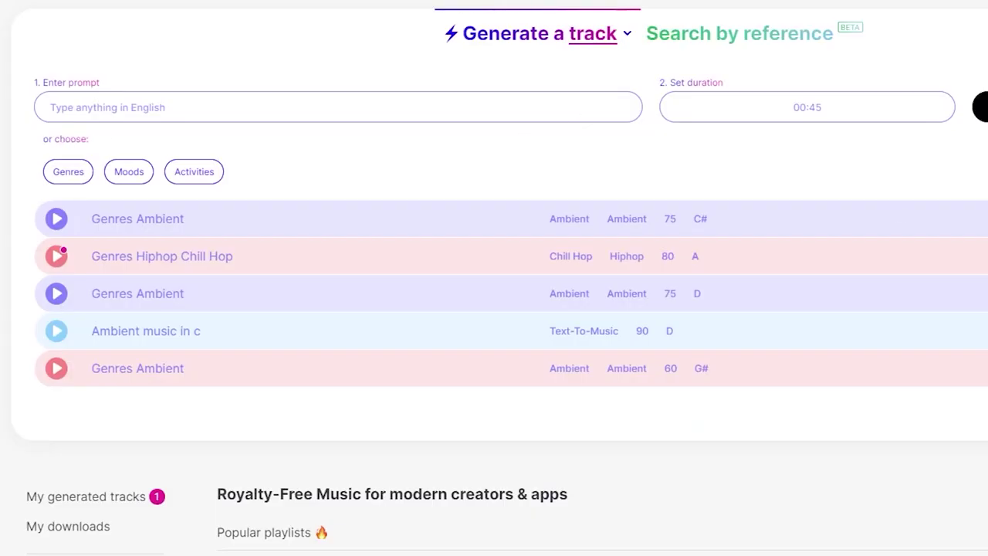
{"action": "left_click", "coordinate": [68, 173]}
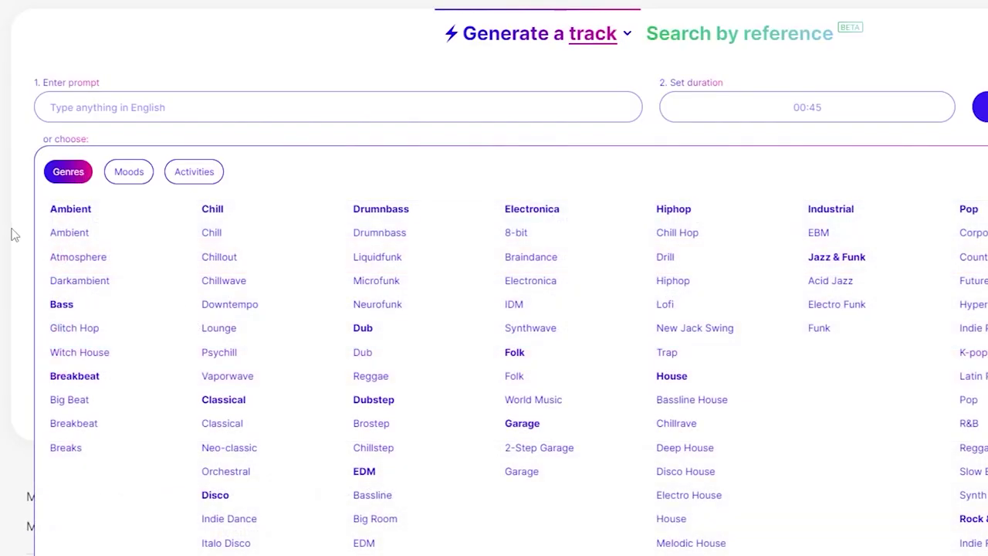
{"action": "scroll", "coordinate": [441, 296], "scroll_direction": "down", "scroll_amount": 2}
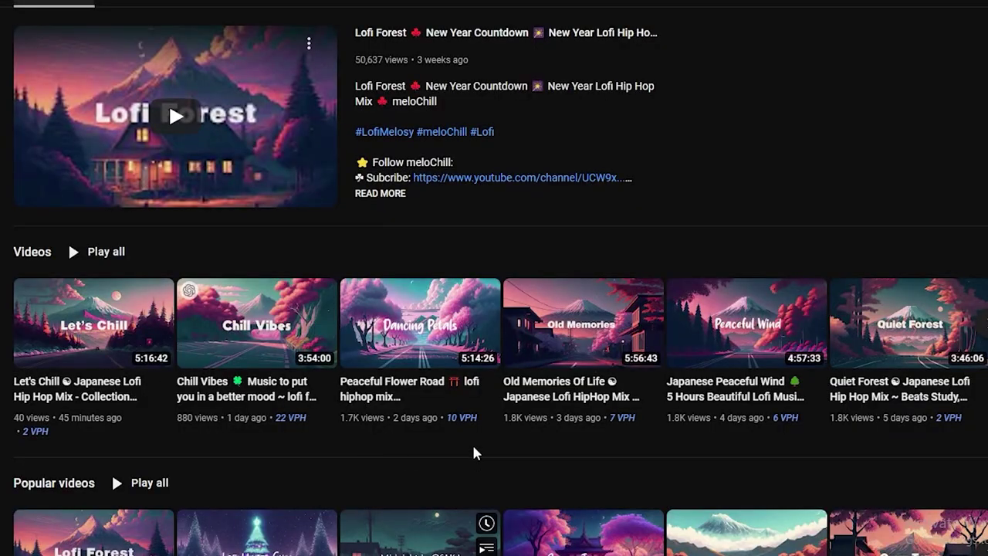
- Scroll the Genres list, then browse the meloChill channel's recently uploaded videos
{"action": "scroll", "coordinate": [474, 452], "scroll_direction": "down", "scroll_amount": 3}
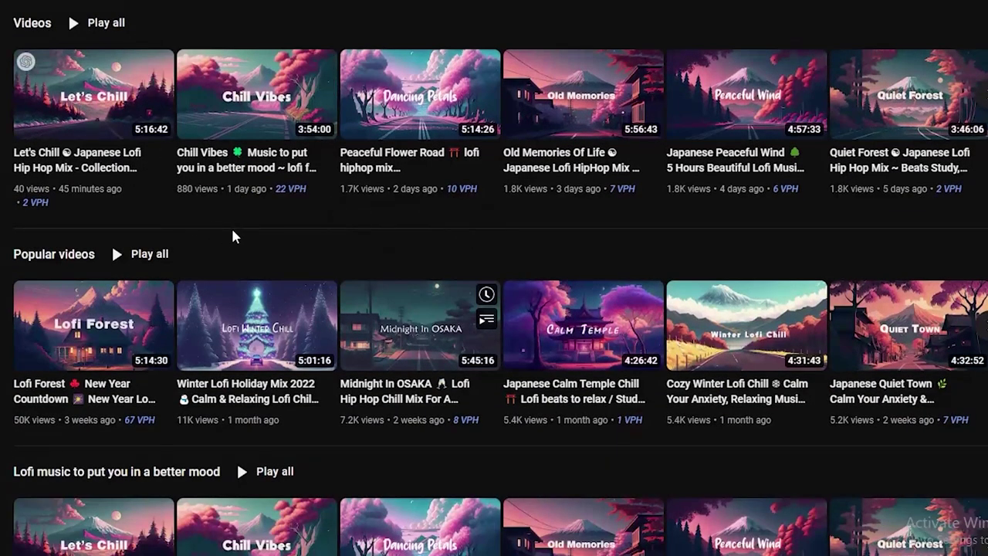
{"action": "scroll", "coordinate": [232, 234], "scroll_direction": "up", "scroll_amount": 2}
{"action": "scroll", "coordinate": [228, 219], "scroll_direction": "up", "scroll_amount": 1}
{"action": "left_click", "coordinate": [132, 3]}
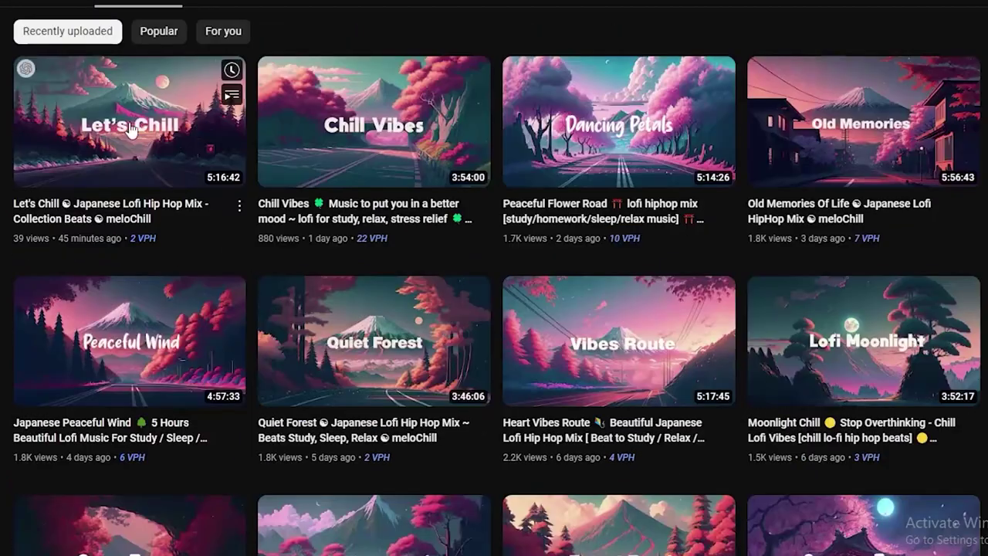
{"action": "scroll", "coordinate": [334, 285], "scroll_direction": "down", "scroll_amount": 7}
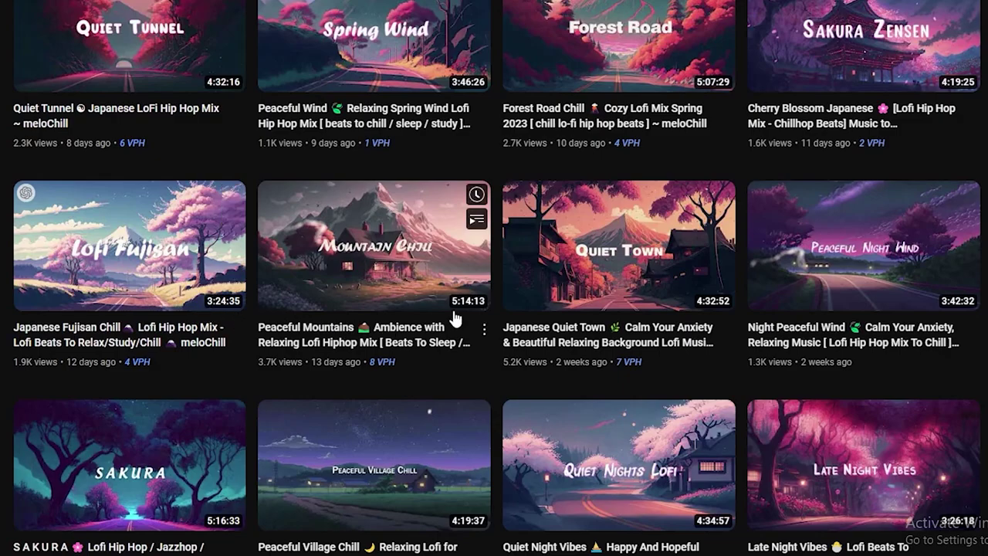
{"action": "scroll", "coordinate": [481, 369], "scroll_direction": "up", "scroll_amount": 7}
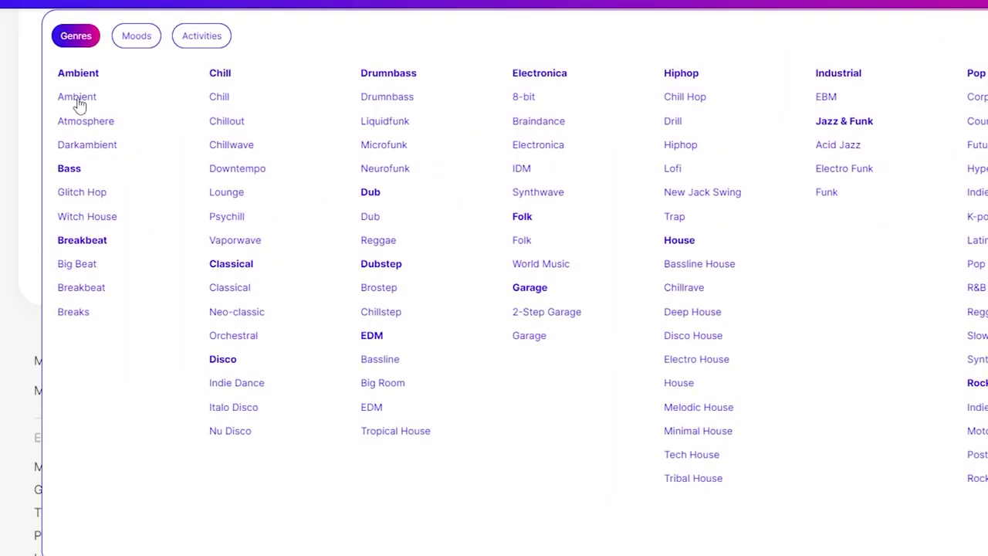
- Add Ambient as the genre, set the 00:45 duration, and preview the generated track
{"action": "left_click", "coordinate": [79, 103]}
{"action": "scroll", "coordinate": [183, 159], "scroll_direction": "up", "scroll_amount": 2}
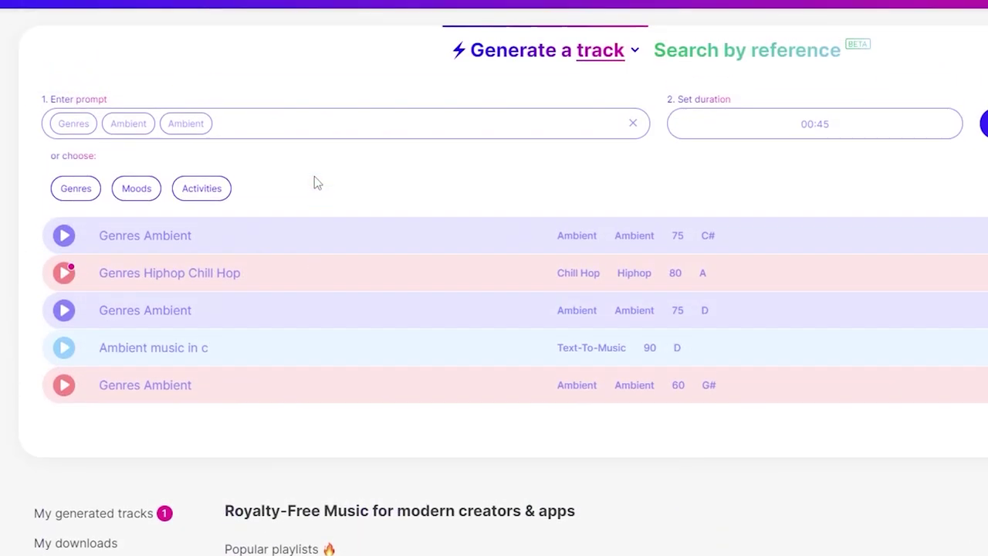
{"action": "left_click", "coordinate": [818, 136]}
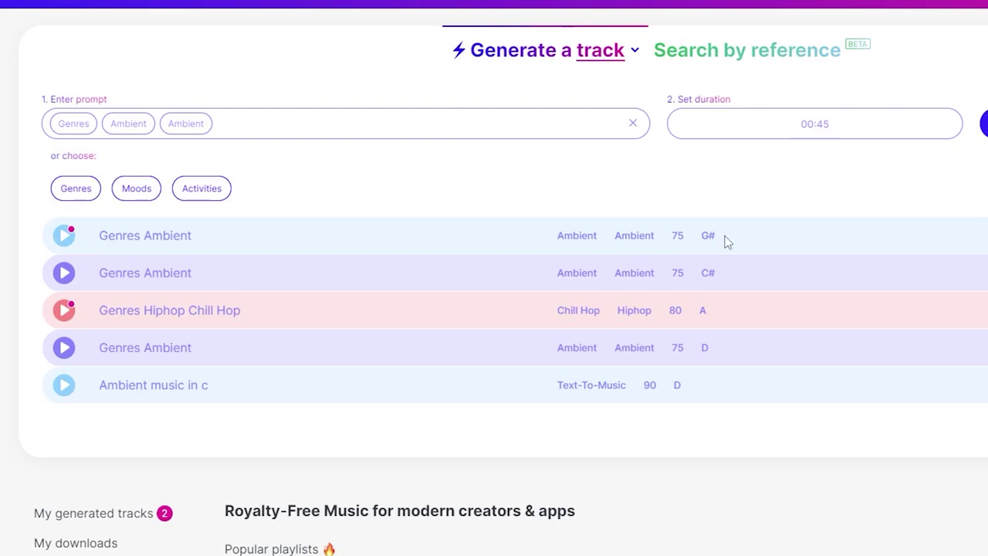
{"action": "left_click", "coordinate": [64, 235]}
{"action": "left_click", "coordinate": [64, 236]}
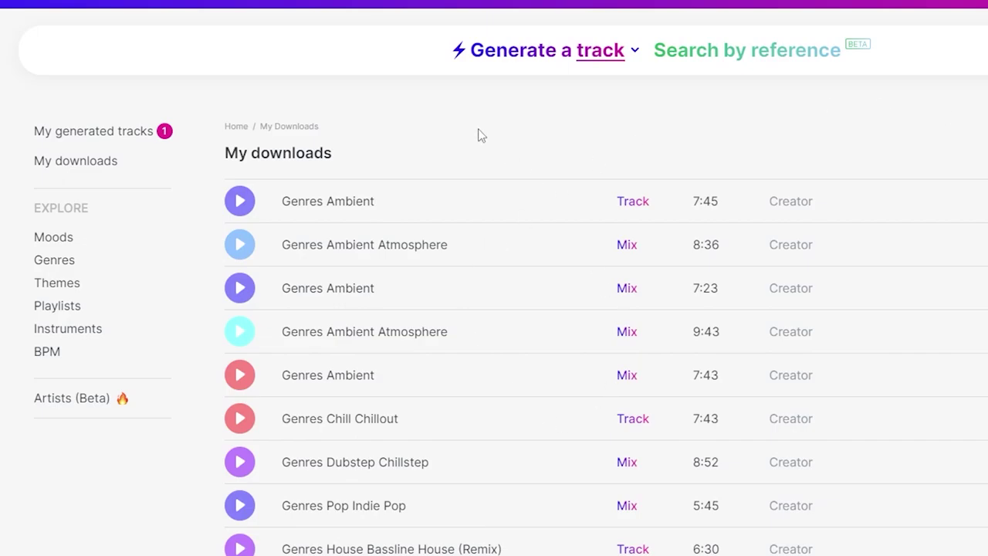
- Open My generated tracks and download the 0:45 Genres Ambient track
{"action": "left_click", "coordinate": [93, 140]}
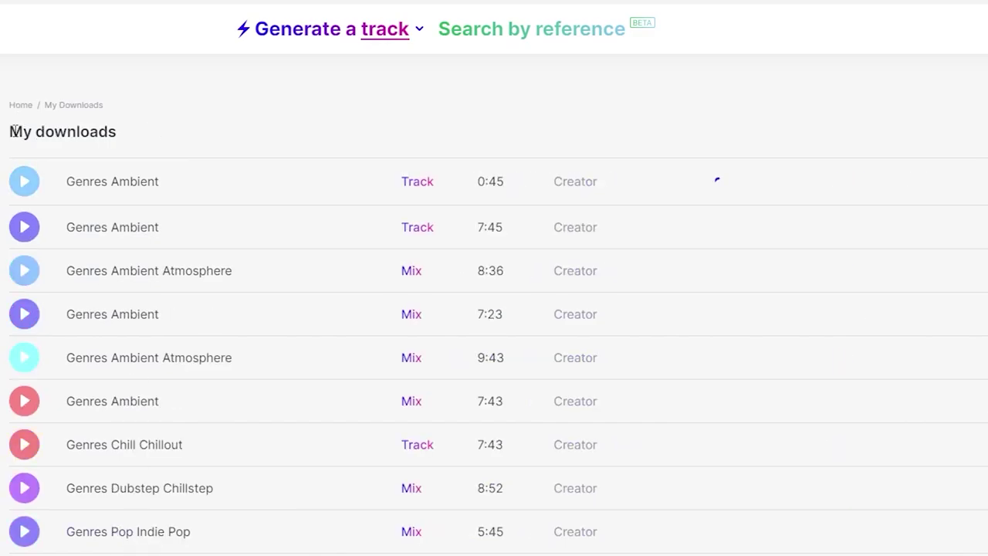
{"action": "left_click_drag", "start_coordinate": [11, 131], "coordinate": [89, 133]}
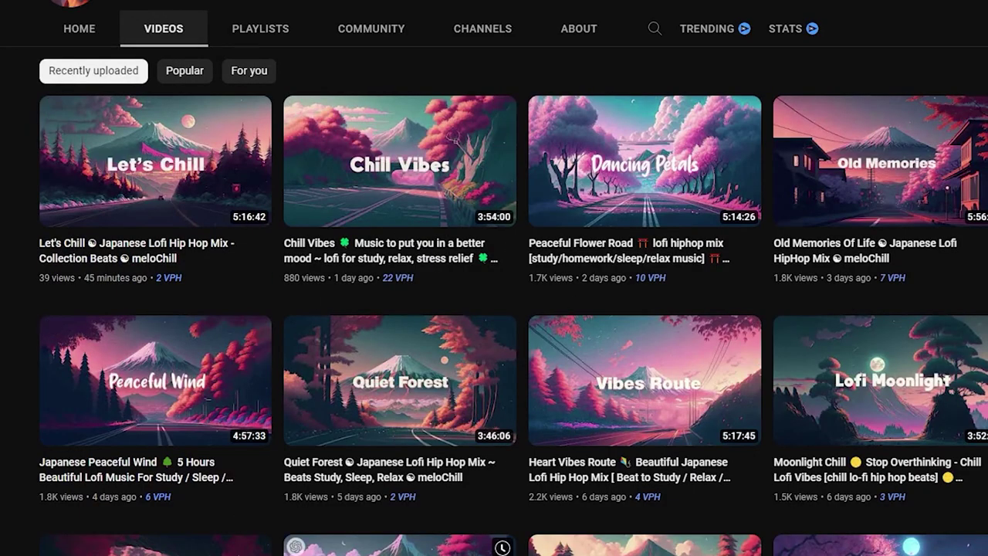
- Scroll through the meloChill channel's recent lofi video thumbnails
{"action": "scroll", "coordinate": [469, 495], "scroll_direction": "down", "scroll_amount": 5}
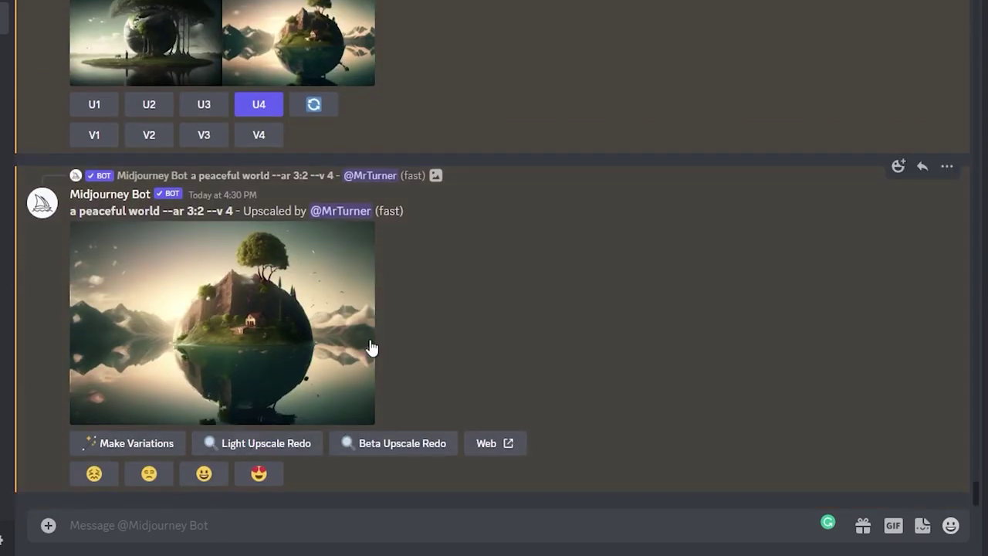
- View the four-image grid, highlight '--ar 3:2 --v 4', then open the upscaled island image
{"action": "scroll", "coordinate": [213, 40], "scroll_direction": "up", "scroll_amount": 2}
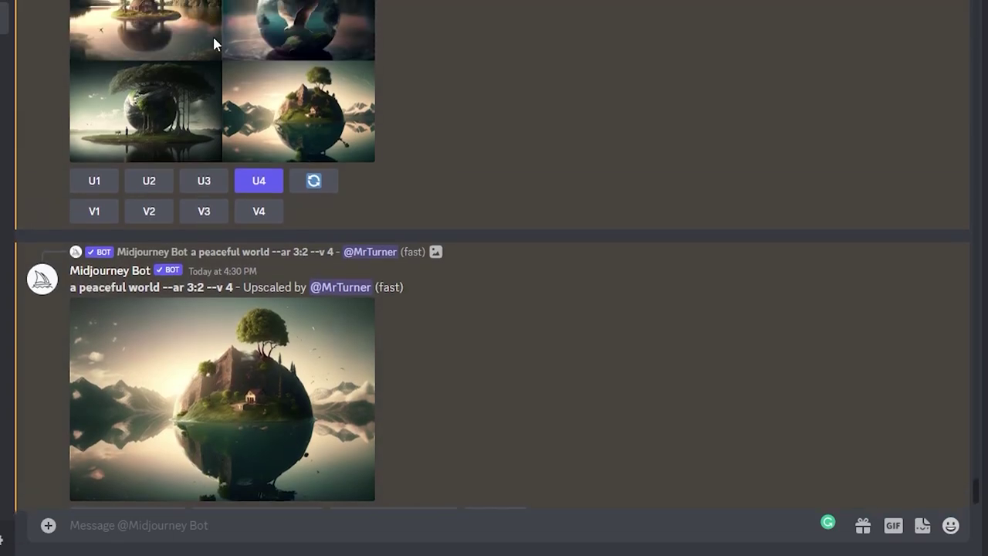
{"action": "left_click", "coordinate": [188, 66]}
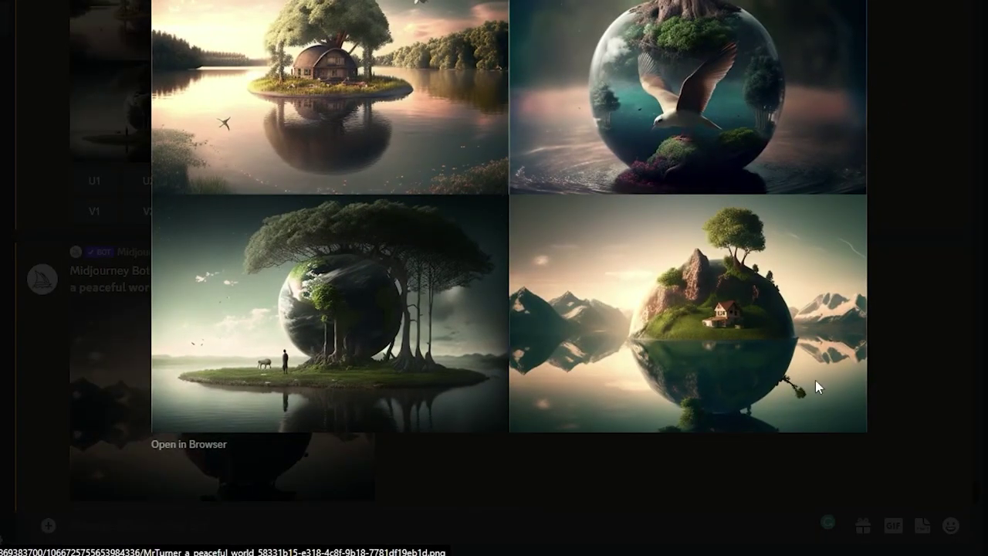
{"action": "left_click", "coordinate": [896, 349]}
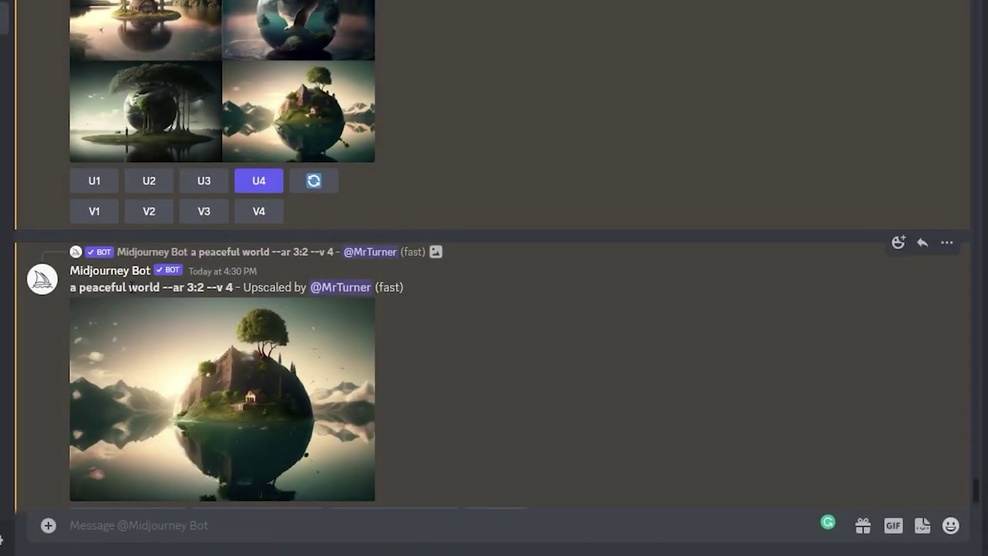
{"action": "left_click_drag", "start_coordinate": [169, 290], "coordinate": [234, 289]}
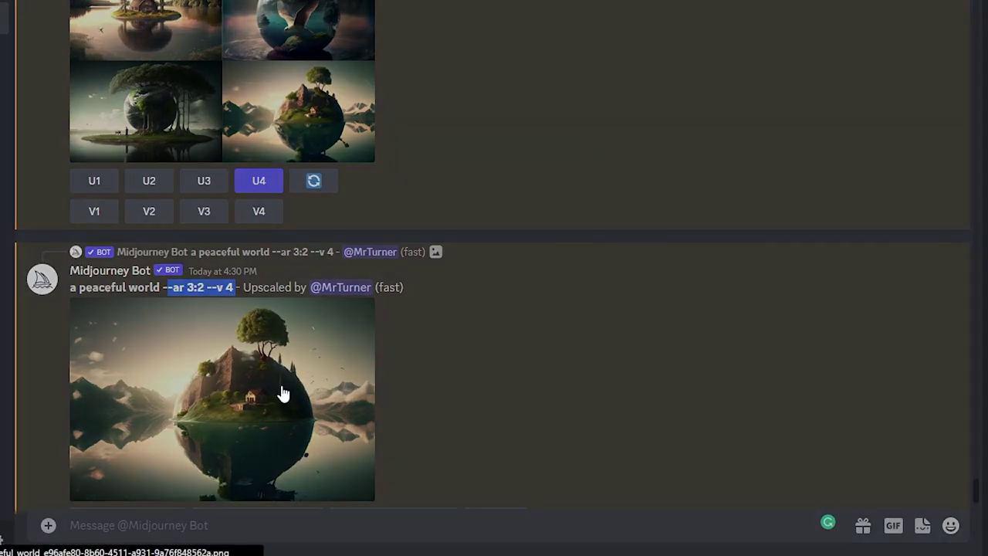
{"action": "left_click", "coordinate": [280, 393]}
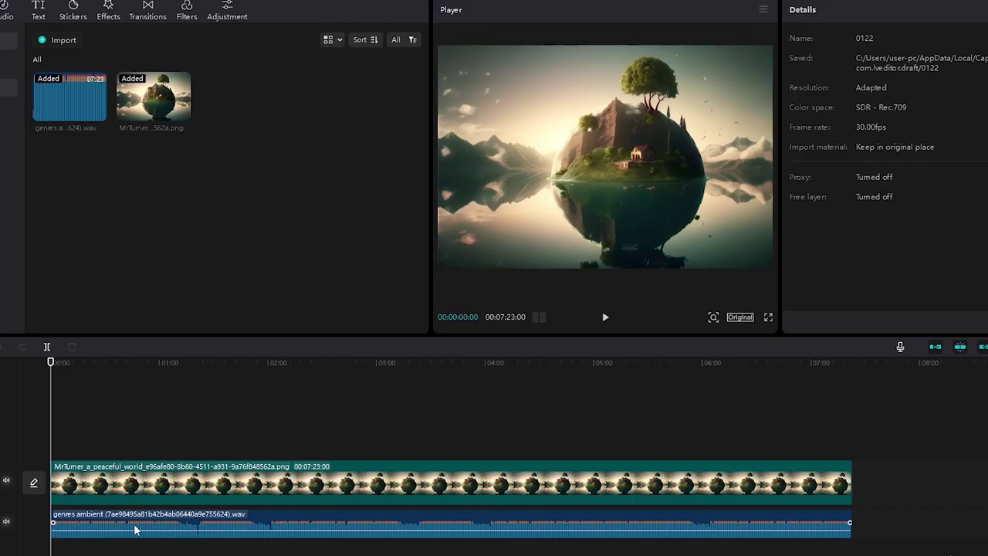
- Select the ambient audio clip and stretch the island image clip to its 7:23 length
{"action": "left_click", "coordinate": [134, 529]}
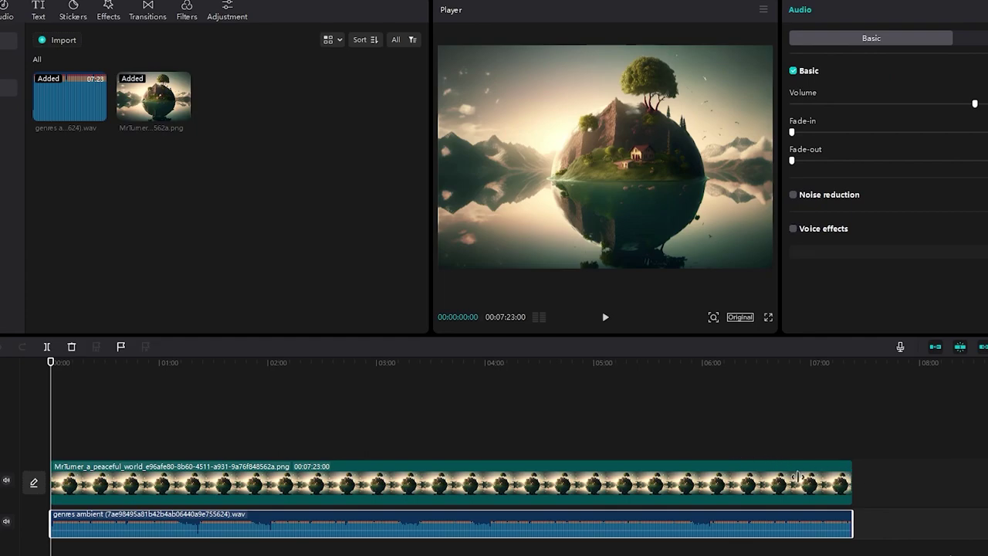
{"action": "left_click_drag", "start_coordinate": [852, 480], "coordinate": [852, 500]}
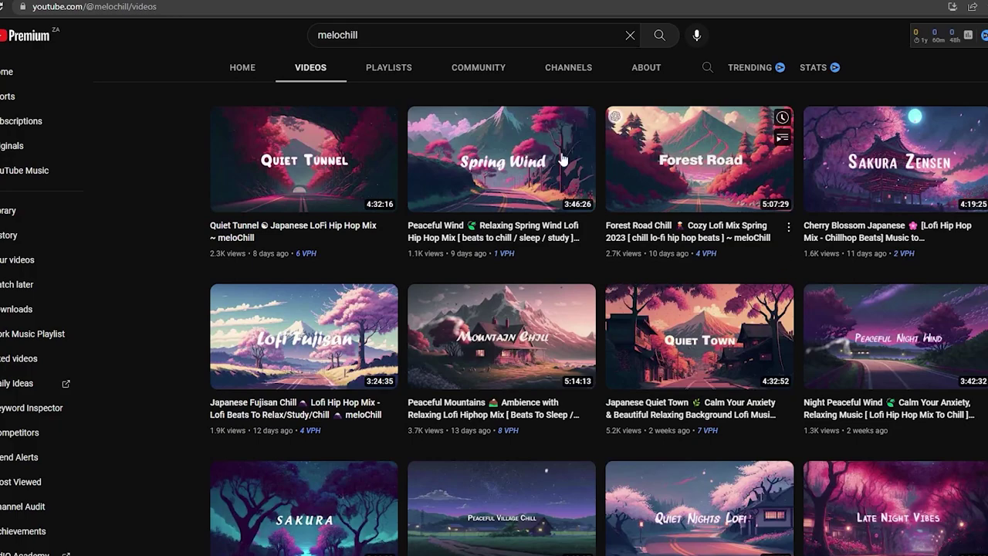
- Go back to your own channel's home page and show its uploaded videos
{"action": "scroll", "coordinate": [511, 424], "scroll_direction": "up", "scroll_amount": 2}
{"action": "scroll", "coordinate": [511, 425], "scroll_direction": "up", "scroll_amount": 1}
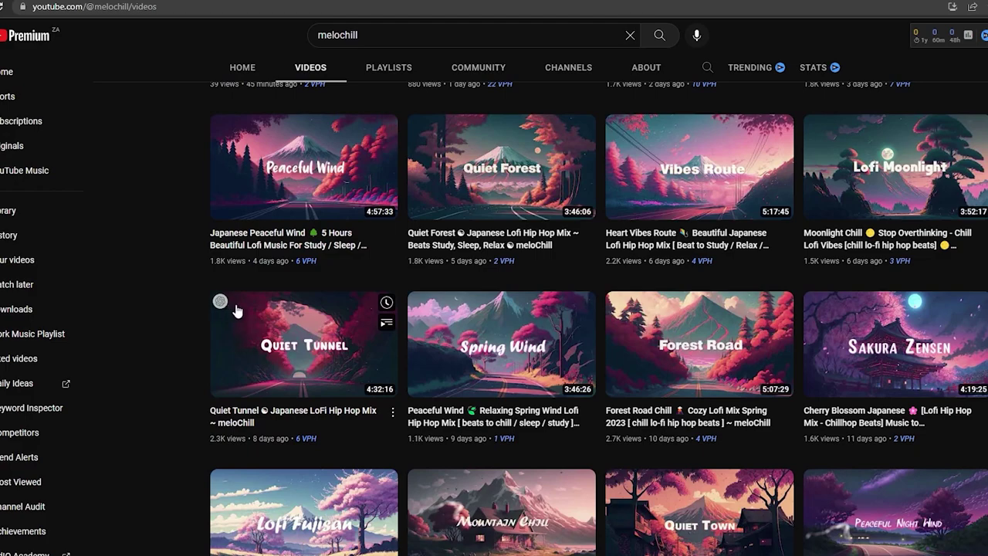
{"action": "key", "text": "alt+Left"}
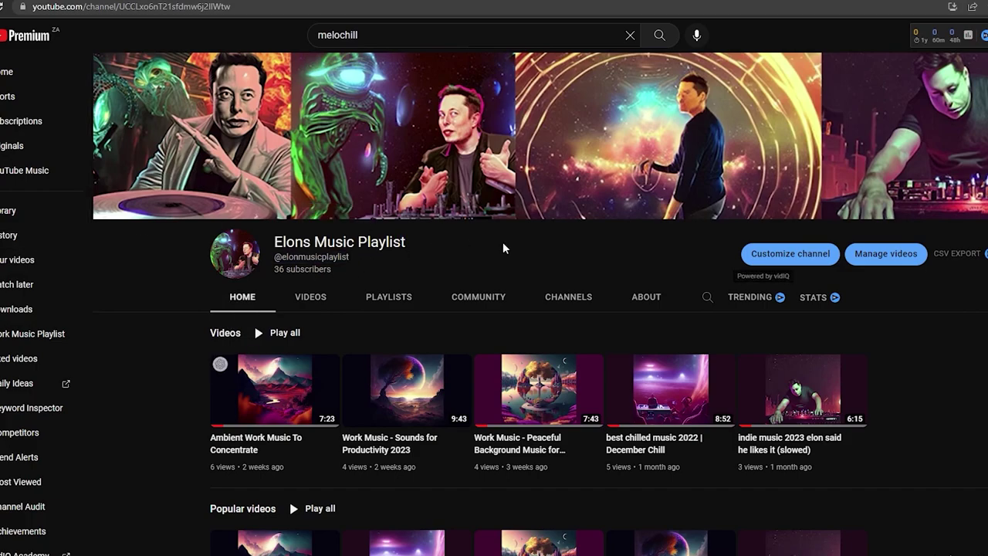
{"action": "scroll", "coordinate": [787, 185], "scroll_direction": "down", "scroll_amount": 2}
{"action": "scroll", "coordinate": [395, 224], "scroll_direction": "up", "scroll_amount": 1}
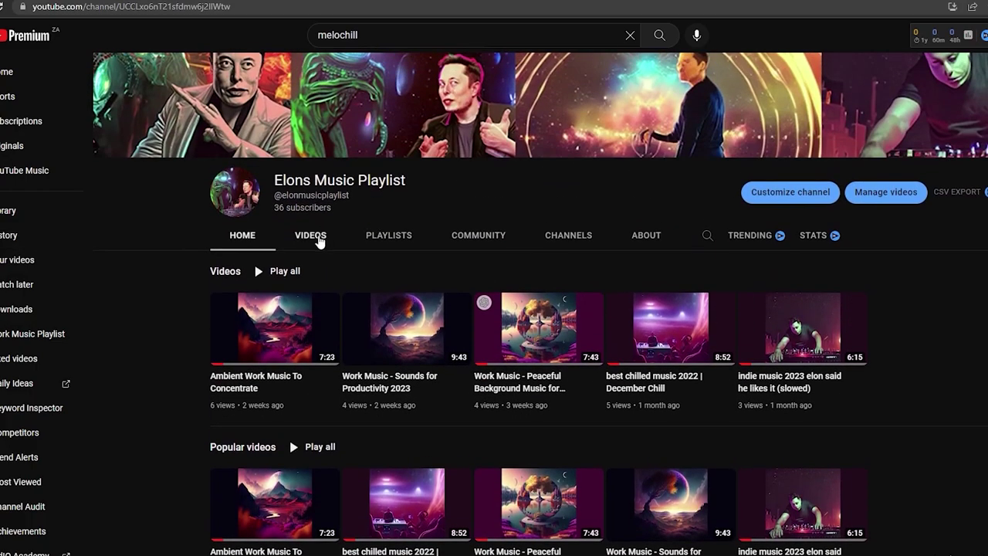
{"action": "left_click", "coordinate": [317, 232]}
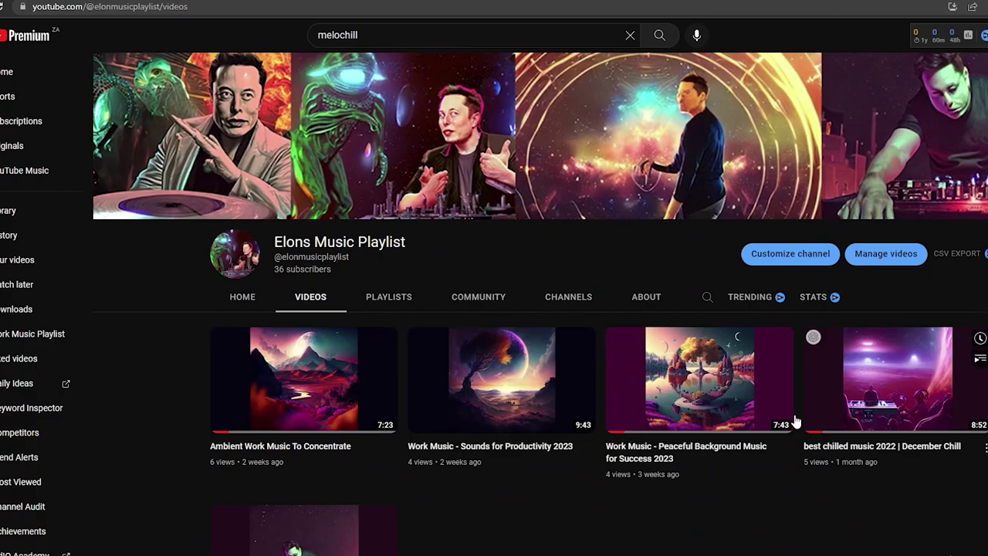
- Scroll the five uploads, including the 7:23 Ambient Work Music To Concentrate, highlighting the channel title
{"action": "scroll", "coordinate": [677, 410], "scroll_direction": "down", "scroll_amount": 3}
{"action": "scroll", "coordinate": [764, 426], "scroll_direction": "up", "scroll_amount": 2}
{"action": "scroll", "coordinate": [368, 401], "scroll_direction": "up", "scroll_amount": 1}
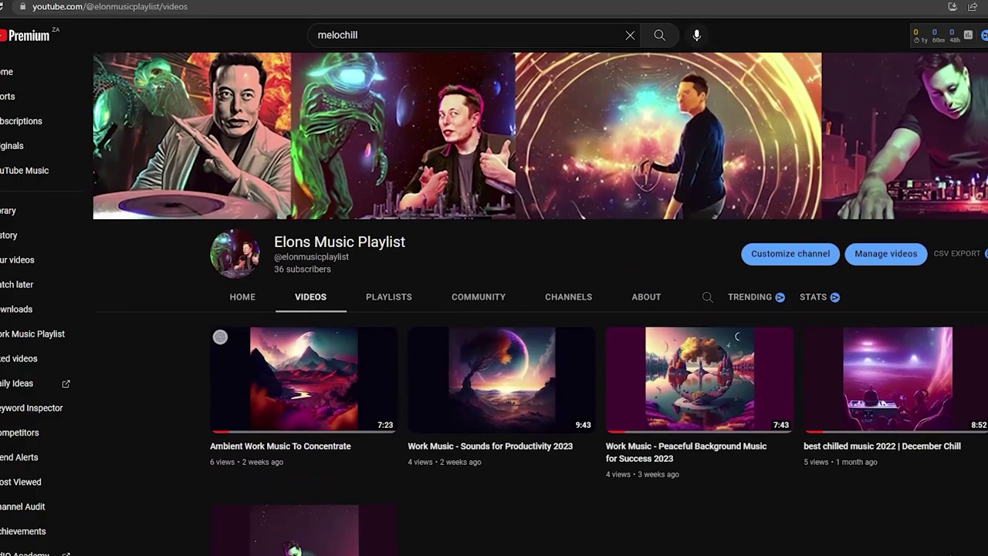
{"action": "left_click_drag", "start_coordinate": [270, 244], "coordinate": [378, 243]}
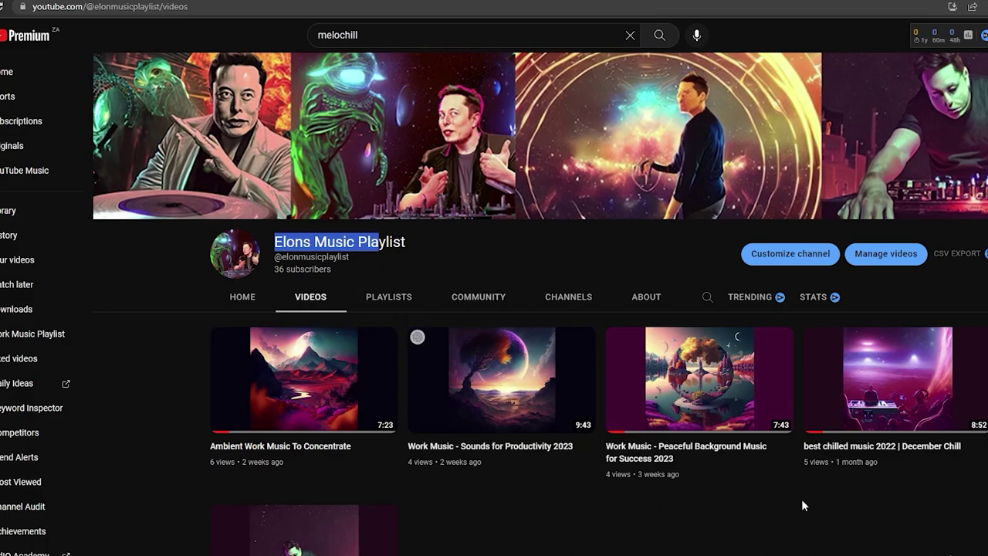
{"action": "scroll", "coordinate": [806, 498], "scroll_direction": "down", "scroll_amount": 3}
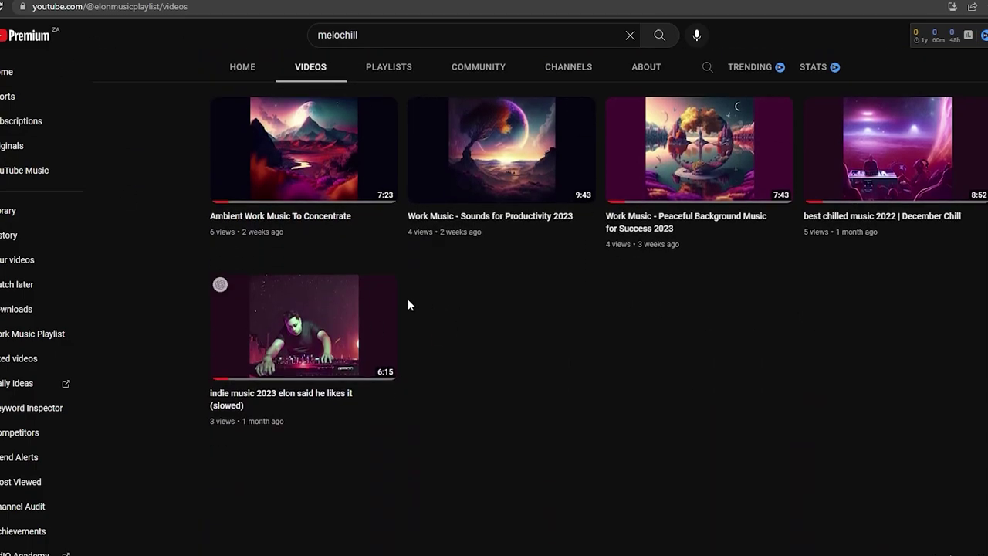
{"action": "scroll", "coordinate": [408, 298], "scroll_direction": "up", "scroll_amount": 2}
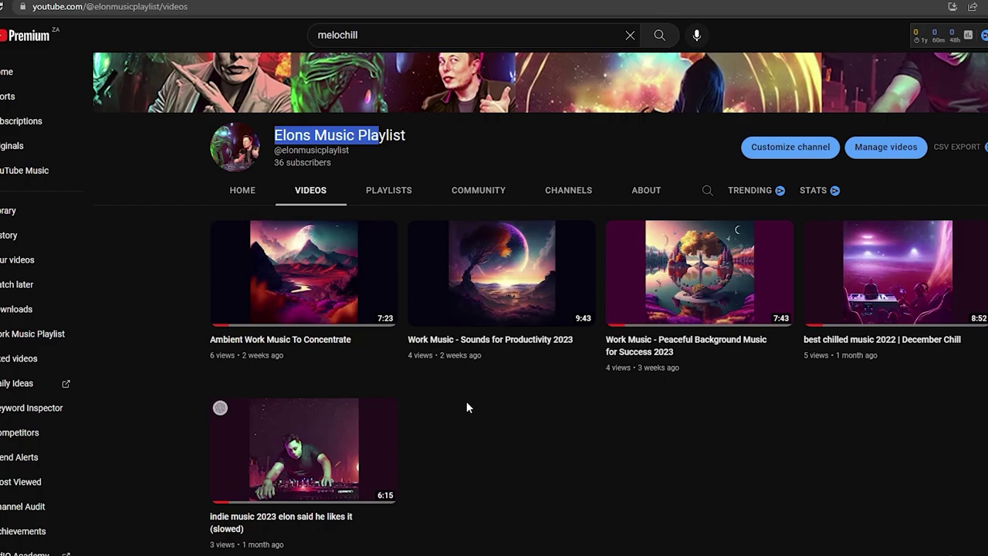
{"action": "left_click", "coordinate": [578, 444]}
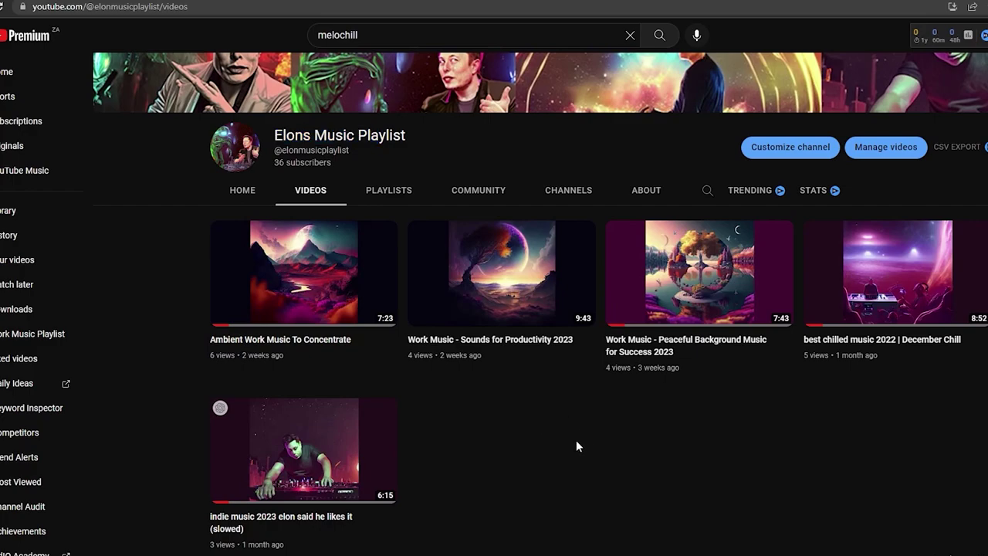